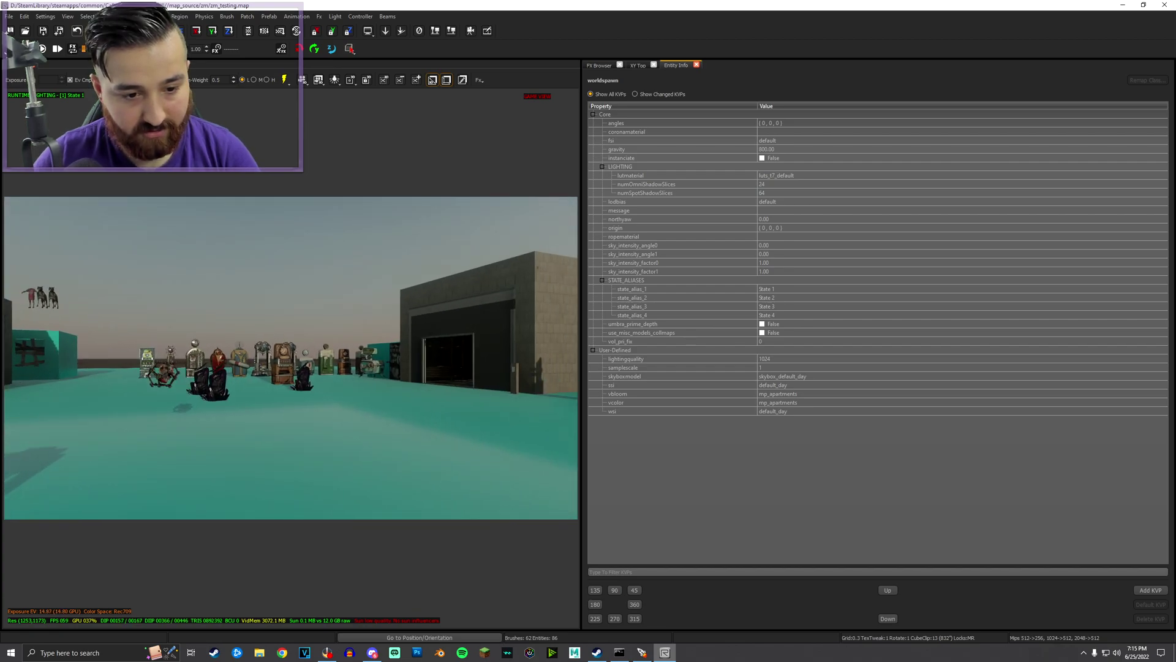
right_click(341, 454)
mouse_move(380, 618)
click(441, 627)
click(521, 358)
double_click(522, 358)
double_click(527, 307)
click(520, 357)
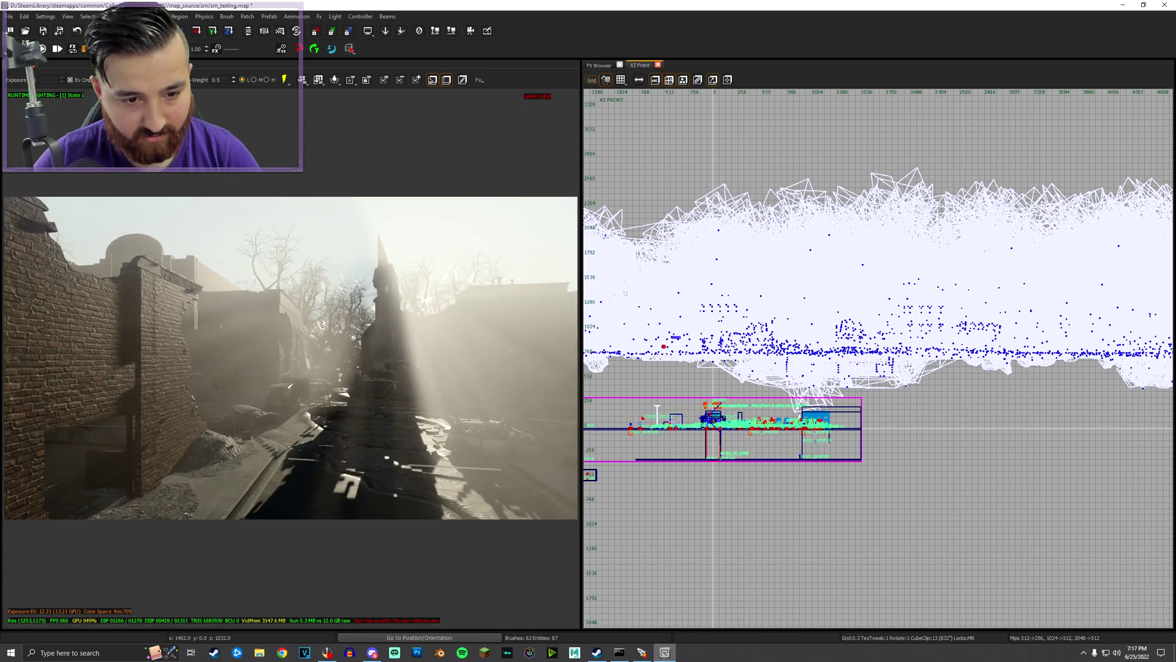
right_drag(290, 357, 462, 358)
click(335, 80)
click(335, 80)
right_drag(360, 321, 294, 321)
key(n)
key(n)
Find and select the volume_sun entity in the entity list and open its properties.
click(250, 50)
click(294, 116)
click(37, 242)
key(Up)
click(13, 238)
click(46, 244)
double_click(33, 244)
click(18, 65)
key(n)
Try a night preset for the sun volume's ssi2 in Light State 2 and preview it in the scene.
click(787, 159)
click(774, 185)
click(1130, 184)
text(night)
double_click(390, 241)
click(336, 80)
right_drag(408, 239, 403, 237)
Search the presets for "night" and assign another night preset to the sun volume's ssi2.
click(1129, 184)
text(night)
click(427, 221)
click(417, 228)
double_click(416, 228)
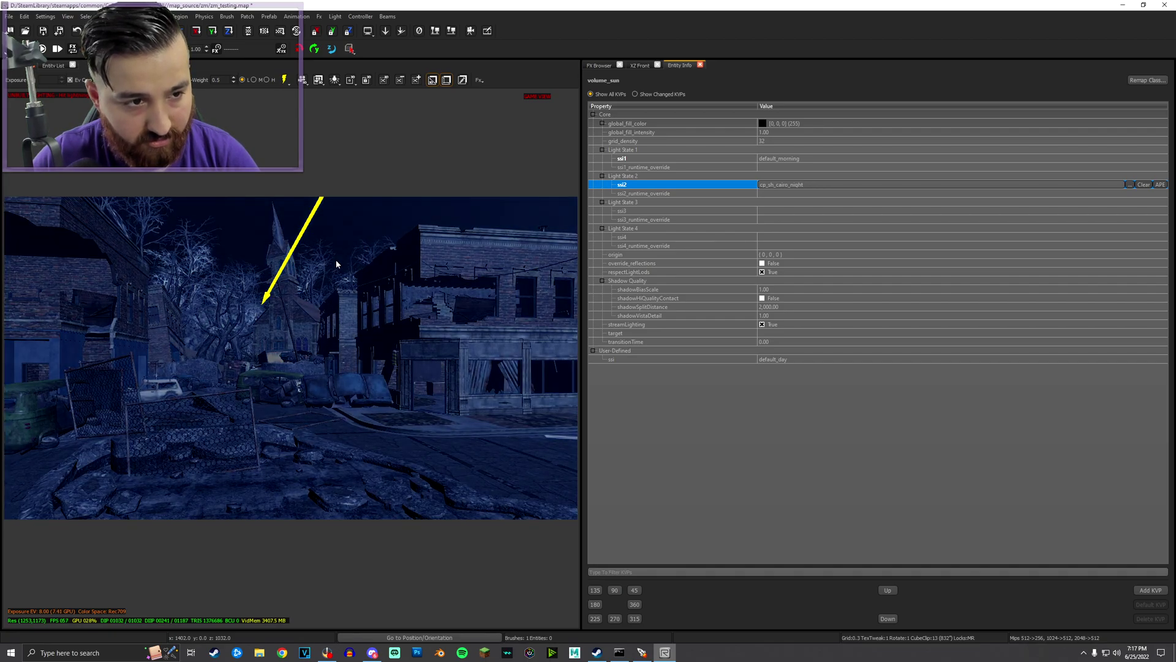
Deselect the sun volume and update the lighting to inspect the map under the night setting.
right_drag(337, 262, 247, 129)
key(Escape)
right_drag(348, 208, 260, 396)
right_drag(378, 339, 377, 338)
click(355, 322)
key(Escape)
right_drag(355, 322, 347, 336)
click(284, 80)
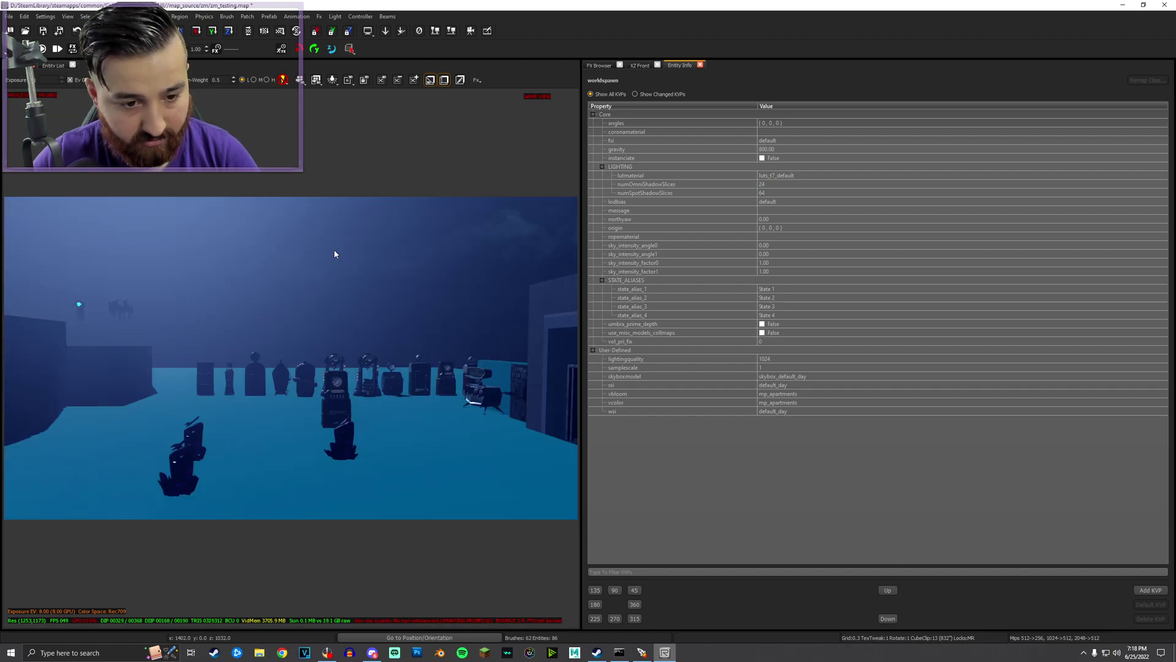
right_drag(344, 290, 190, 263)
right_drag(252, 283, 337, 321)
right_click(341, 469)
mouse_move(386, 436)
click(446, 440)
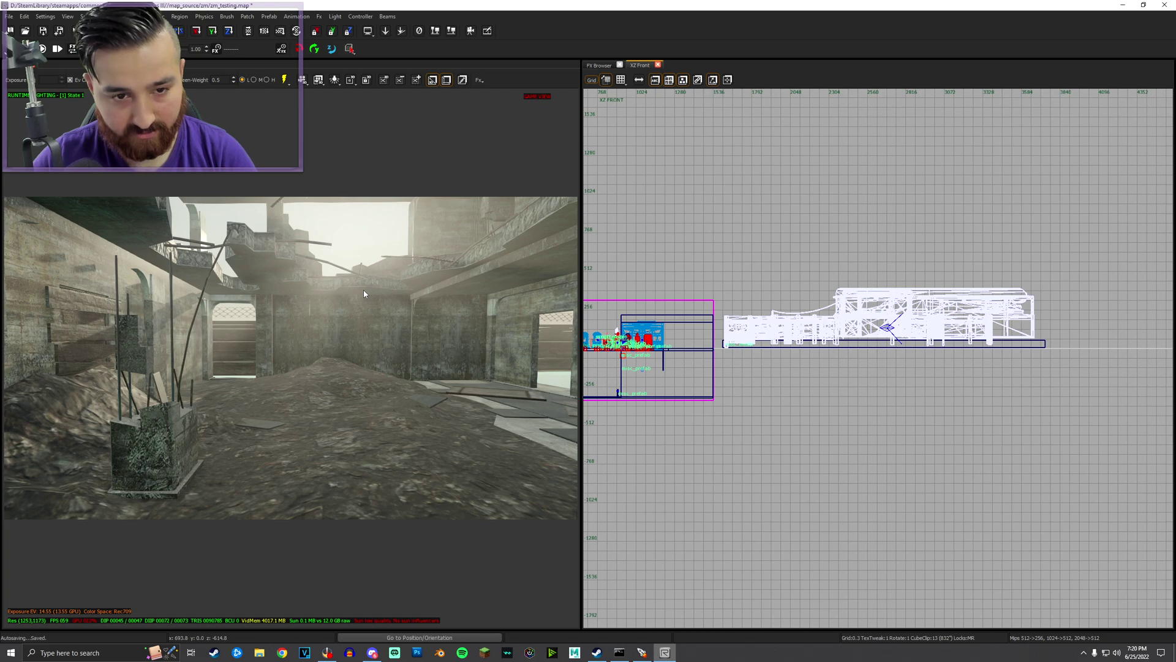
key(n)
double_click(766, 394)
click(869, 458)
click(1150, 591)
click(519, 216)
key(n)
key(n)
Clear the worldspawn's vbloom value and delete the vbloom key.
click(616, 394)
click(780, 394)
key(ctrl+c)
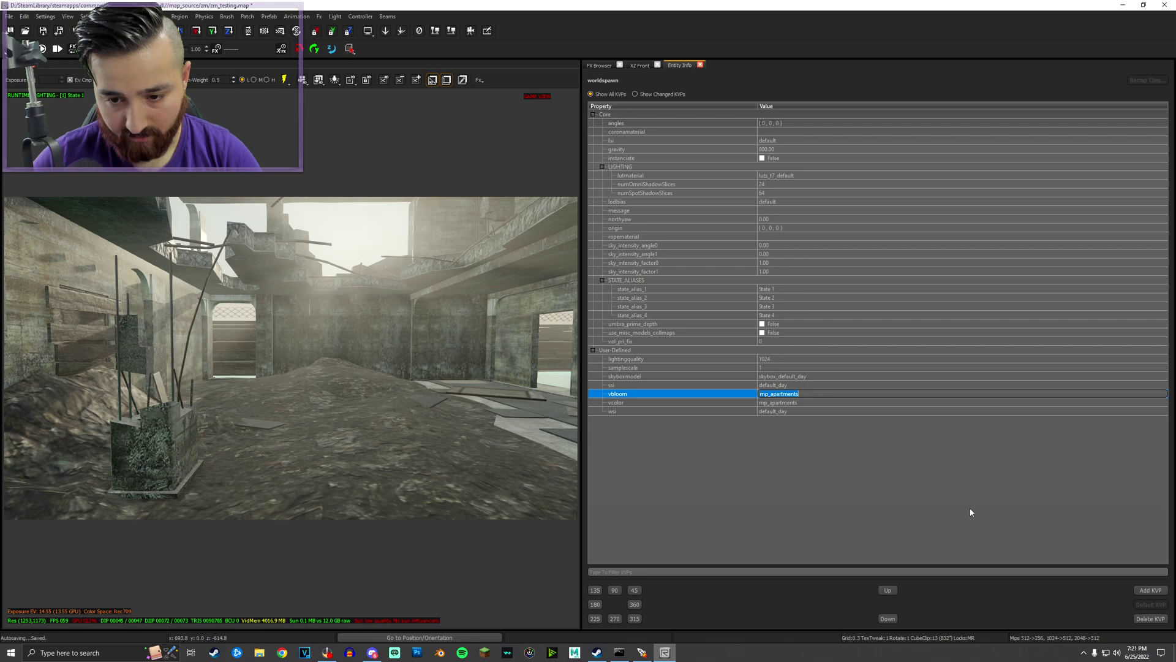
key(BackSpace)
key(Return)
click(1149, 619)
Add a vbloom key with the value mp_apartments to the worldspawn.
click(1150, 589)
text(vbloom)
key(Tab)
key(ctrl+v)
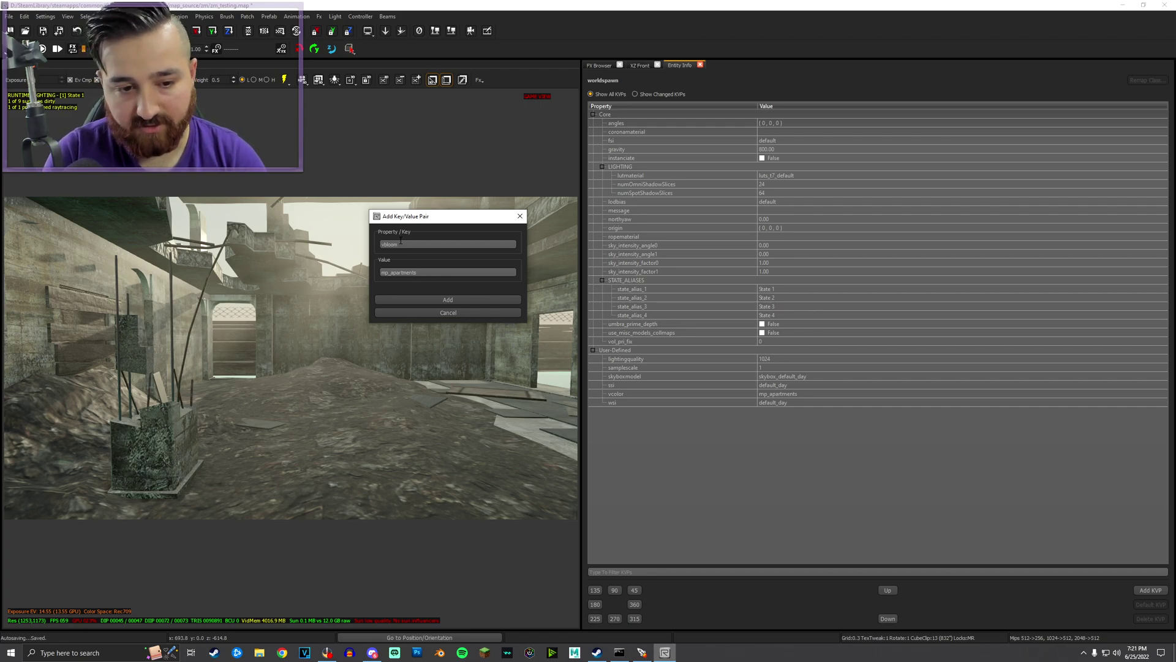
key(Return)
Clear the worldspawn's vcolor value and restore it to mp_apartments.
click(615, 405)
click(775, 404)
key(ctrl+c)
key(BackSpace)
key(Return)
click(766, 402)
key(ctrl+v)
key(Return)
Clear the worldspawn's vcolor value and delete the vcolor key.
click(767, 400)
key(ctrl+c)
key(BackSpace)
key(Return)
click(1150, 618)
Add a vcolor key with the value mp_apartments to the worldspawn.
click(1145, 592)
text(vcolor)
key(Tab)
key(ctrl+v)
key(Return)
Search the entity browser for "lit", place a volume_litfog inside the ruined building, and close the entity browser and entity info.
key(w)
right_drag(178, 231, 226, 231)
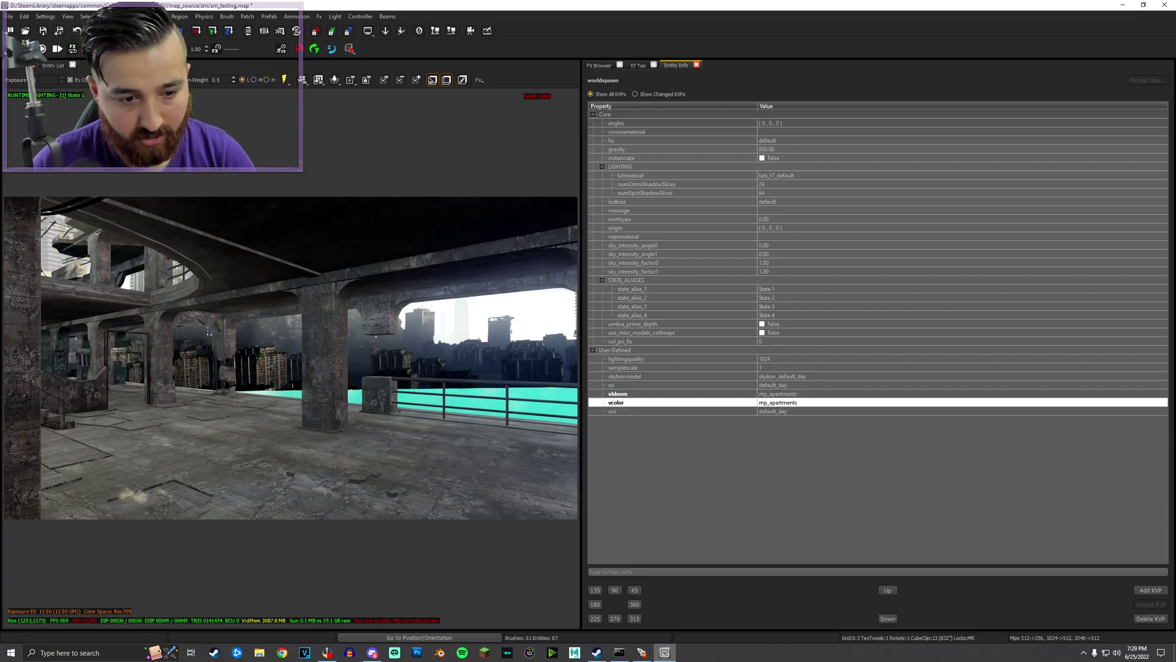
right_drag(290, 358, 143, 357)
right_drag(551, 319, 445, 320)
click(603, 66)
key(b)
click(650, 79)
text(lit)
click(604, 222)
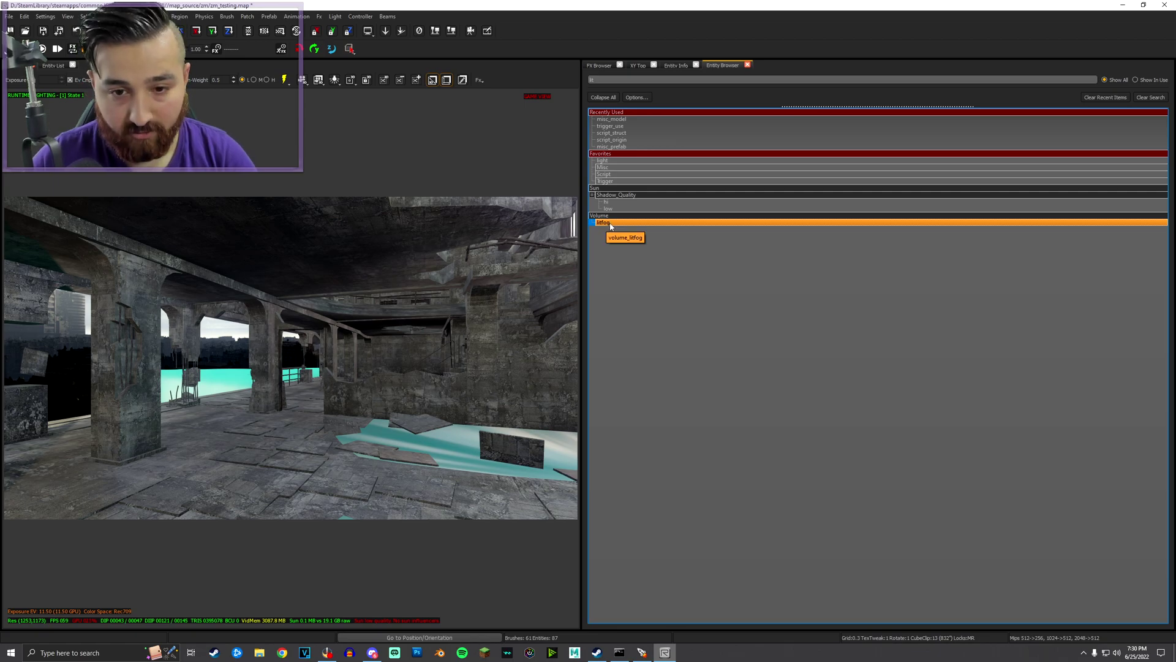
drag(610, 226, 415, 381)
drag(328, 468, 328, 467)
click(746, 65)
click(695, 65)
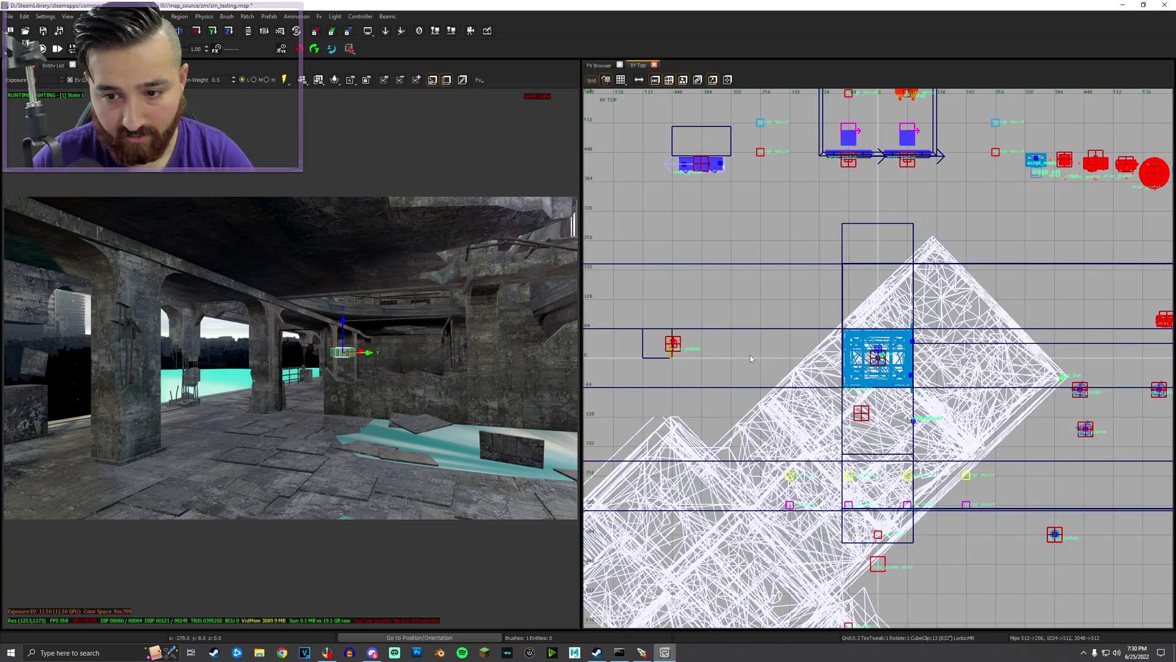
Enlarge the fog volume in the top view to about 5,000 by 5,600 units so that it encloses the map.
key(ctrl+Tab)
key(ctrl+Tab)
key(ctrl+Tab)
scroll(902, 362, down, 4)
scroll(900, 362, down, 4)
mouse_move(811, 301)
mouse_down()
mouse_move(882, 377)
mouse_move(895, 410)
mouse_up()
mouse_move(811, 295)
mouse_down()
mouse_move(732, 202)
mouse_move(737, 183)
mouse_up()
scroll(847, 180, down, 2)
drag(848, 179, 877, 115)
drag(732, 270, 697, 279)
Extend the fog volume's height upward and downward in a side view and return to the top view.
key(ctrl+Tab)
drag(885, 339, 889, 307)
drag(886, 408, 891, 448)
key(ctrl+Tab)
key(ctrl+Tab)
right_drag(291, 358, 523, 357)
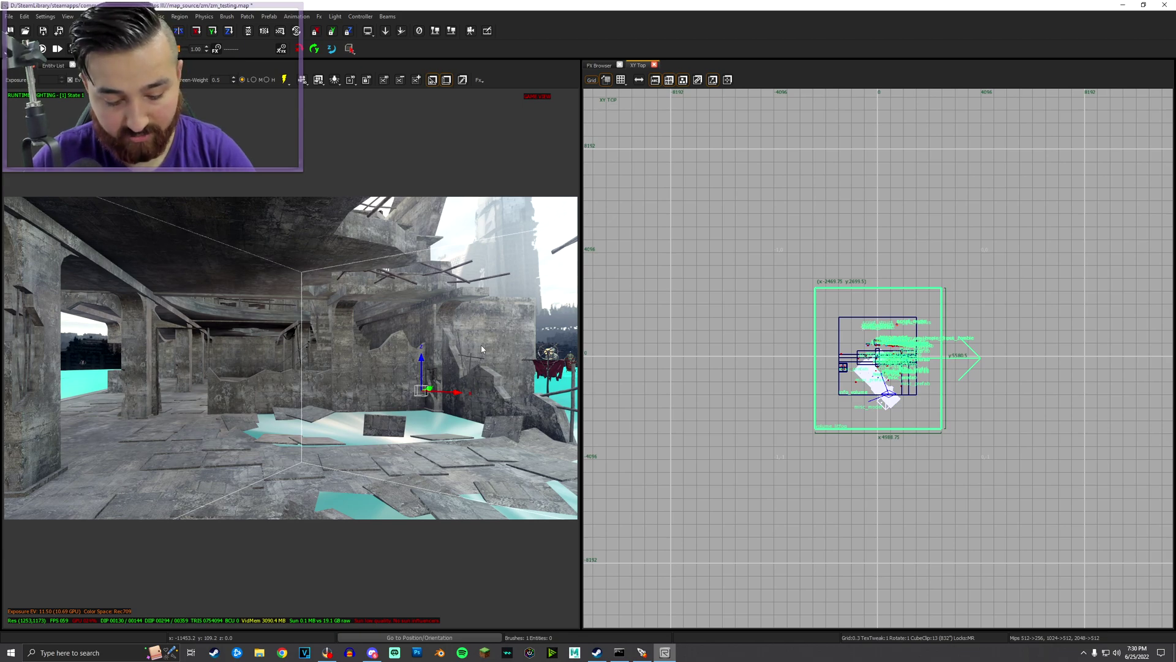
Try a fog preset from the list for the fog volume's fsi_1 in Bank 1 and update the lighting.
key(n)
click(773, 176)
click(1130, 177)
scroll(416, 251, down, 4)
double_click(387, 292)
click(284, 81)
mouse_move(367, 307)
right_down()
mouse_move(380, 306)
mouse_move(166, 306)
mouse_move(379, 306)
mouse_move(337, 306)
mouse_move(371, 319)
right_up()
Search the fog presets for "fac", assign a match to the fog volume's fsi_1, and update the lighting.
click(1016, 178)
click(1129, 176)
text(fac)
double_click(407, 241)
right_drag(365, 315, 346, 164)
click(282, 79)
mouse_move(384, 306)
right_down()
mouse_move(183, 306)
mouse_move(384, 308)
mouse_move(380, 318)
right_up()
right_drag(379, 368, 380, 368)
Set the fog volume's fsi_1 in Bank 1 to mp_apartments_underwater_volumetric and update the lighting.
click(1132, 177)
text(mor)
key(BackSpace)
key(BackSpace)
key(BackSpace)
text(de)
key(BackSpace)
key(BackSpace)
click(406, 235)
click(392, 234)
double_click(392, 235)
click(284, 79)
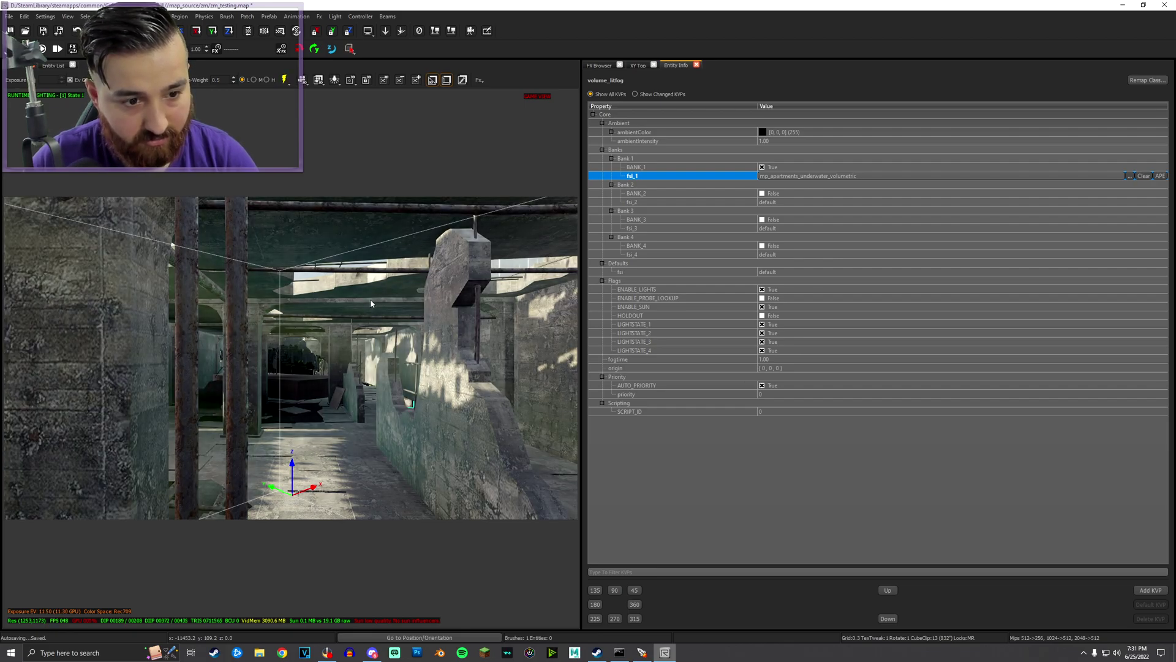
Deselect the fog volume and inspect the fog and lighting around the map.
right_drag(378, 299, 331, 303)
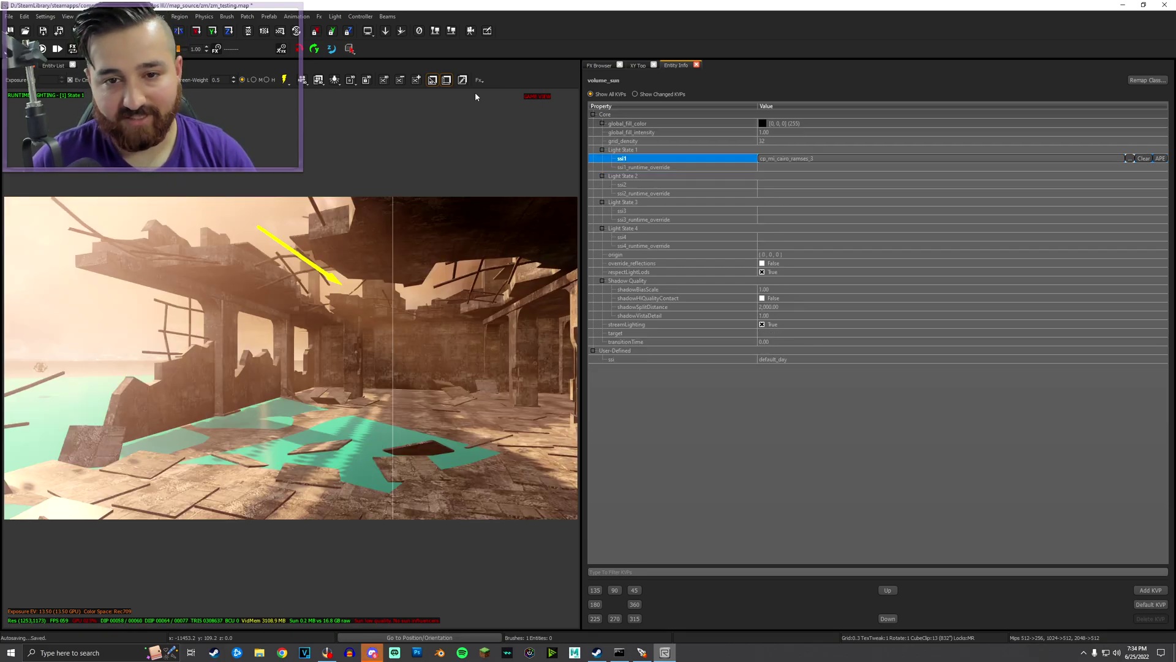
key(Escape)
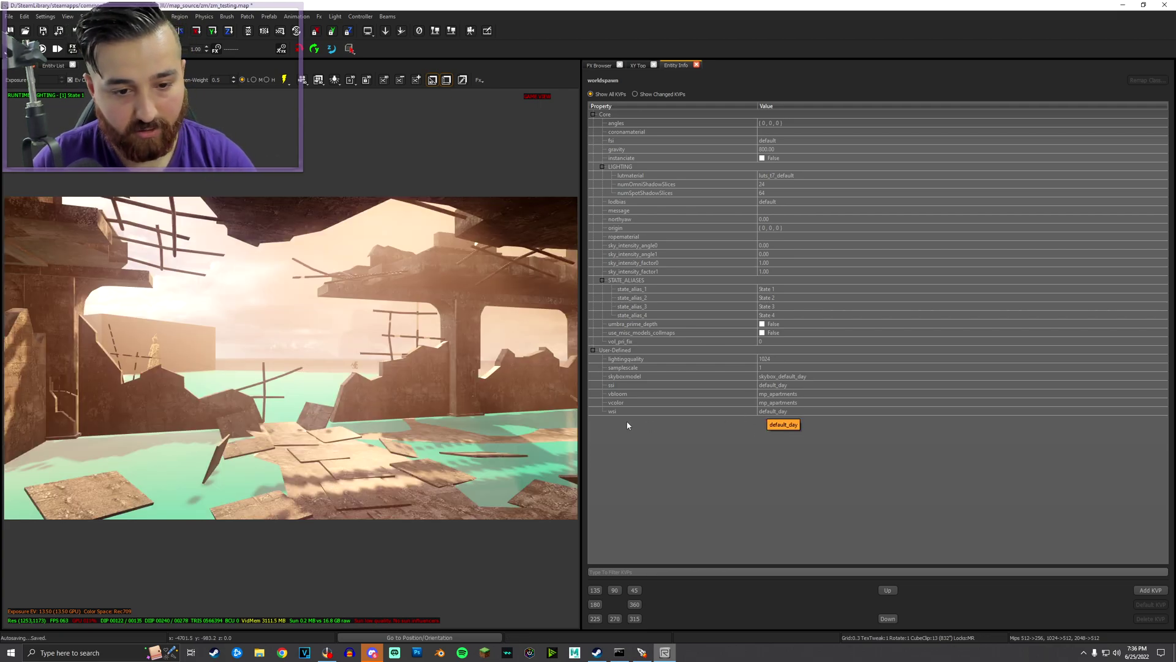
key(n)
right_drag(412, 378, 127, 375)
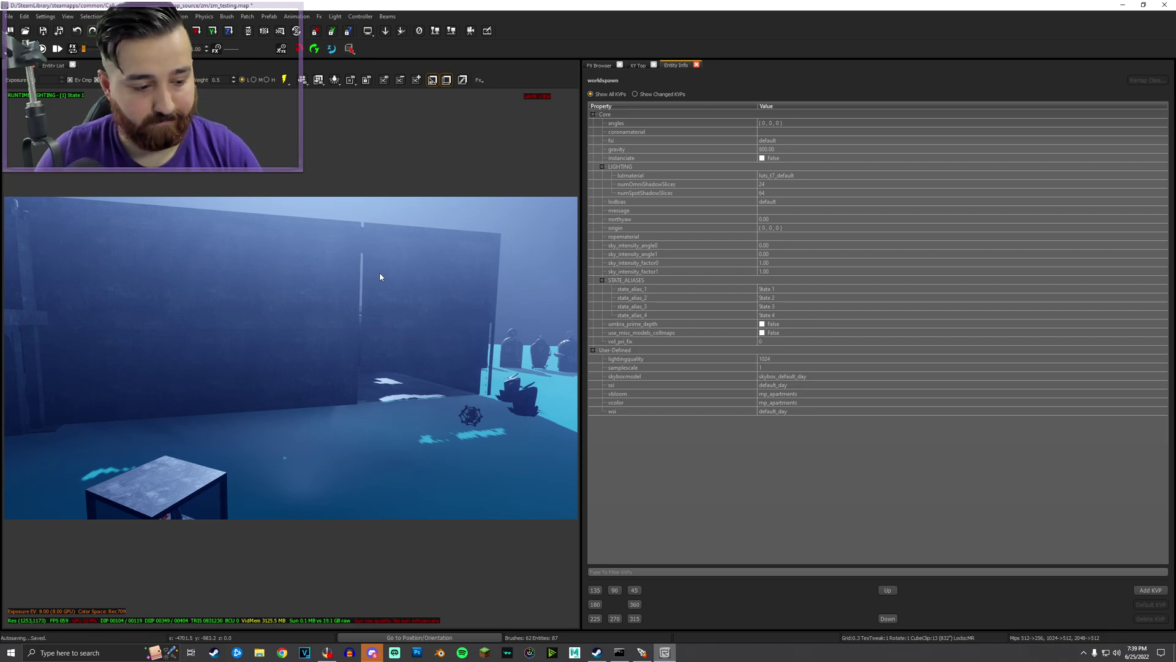